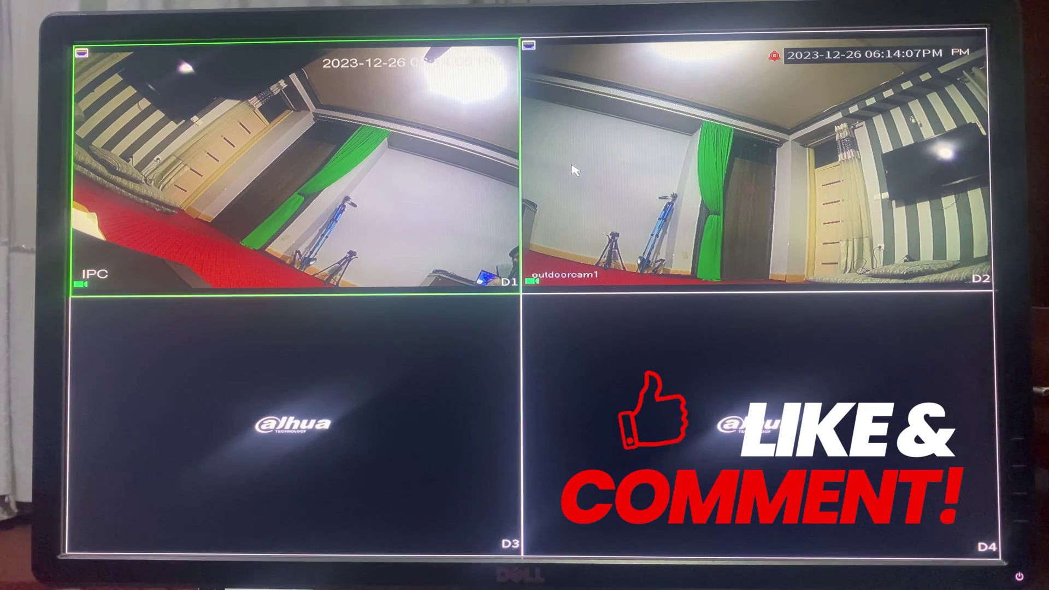
Log in to the NVR's local main menu by drawing the unlock pattern.
right_click(454, 172)
left_click(465, 178)
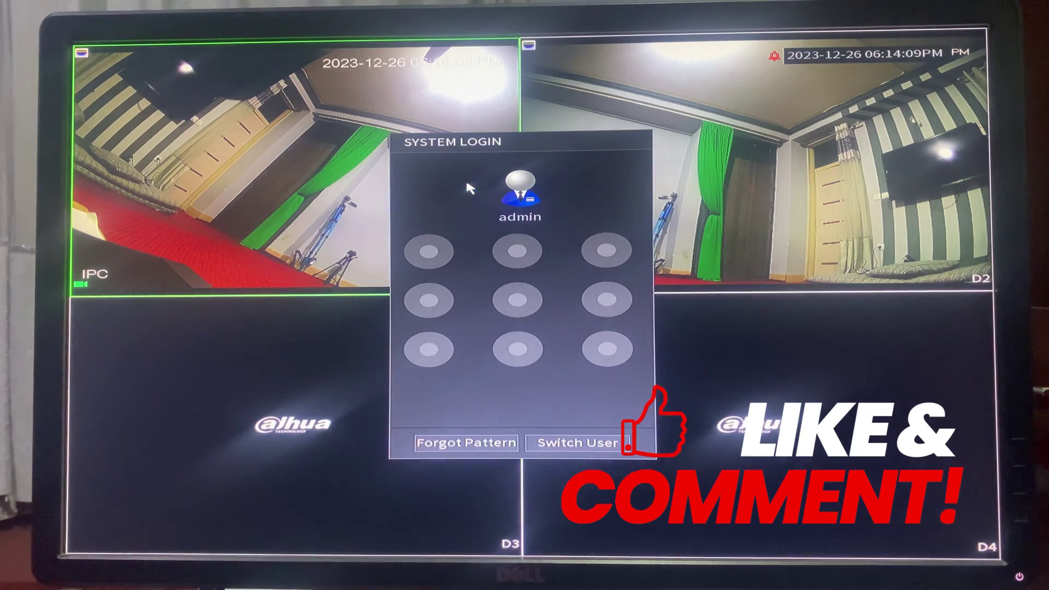
left_click_drag(518, 251, 606, 251)
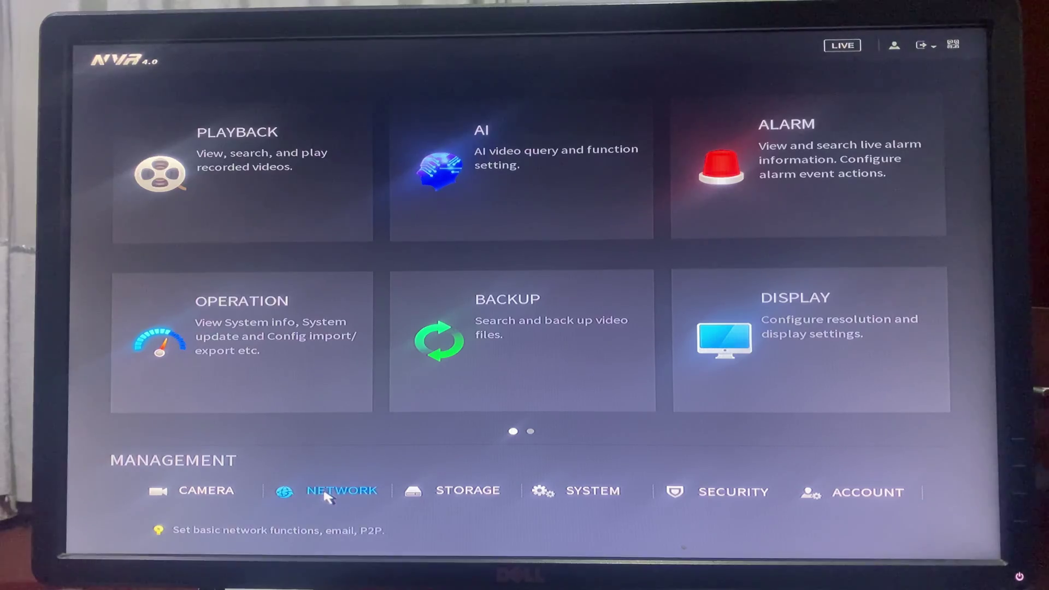
Find the recorder's IP 192.168.0.101 in the TCP/IP settings and start entering it in Chrome.
left_click(328, 493)
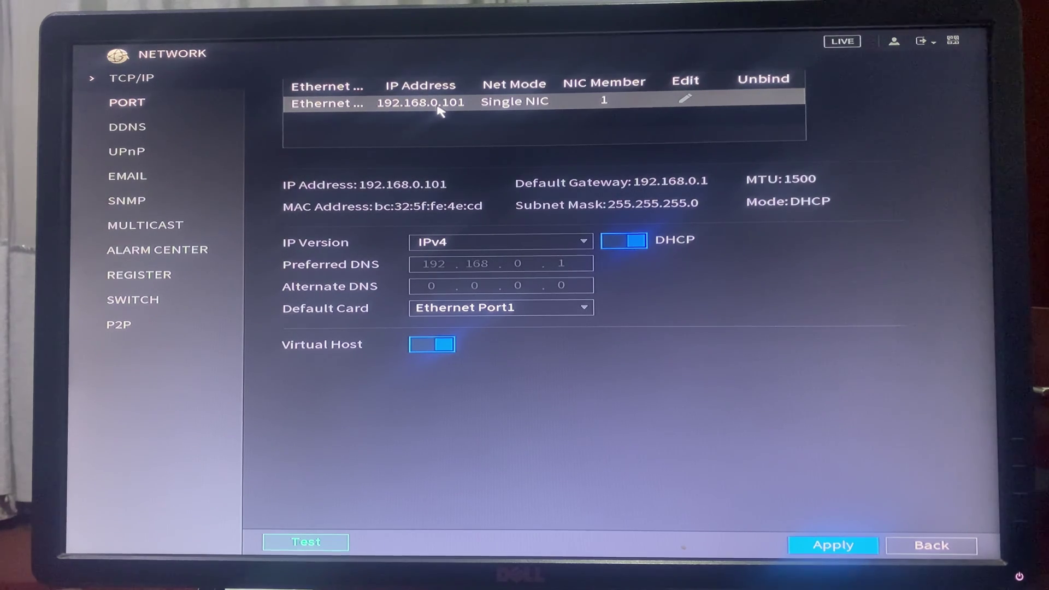
left_click(686, 102)
left_click(553, 255)
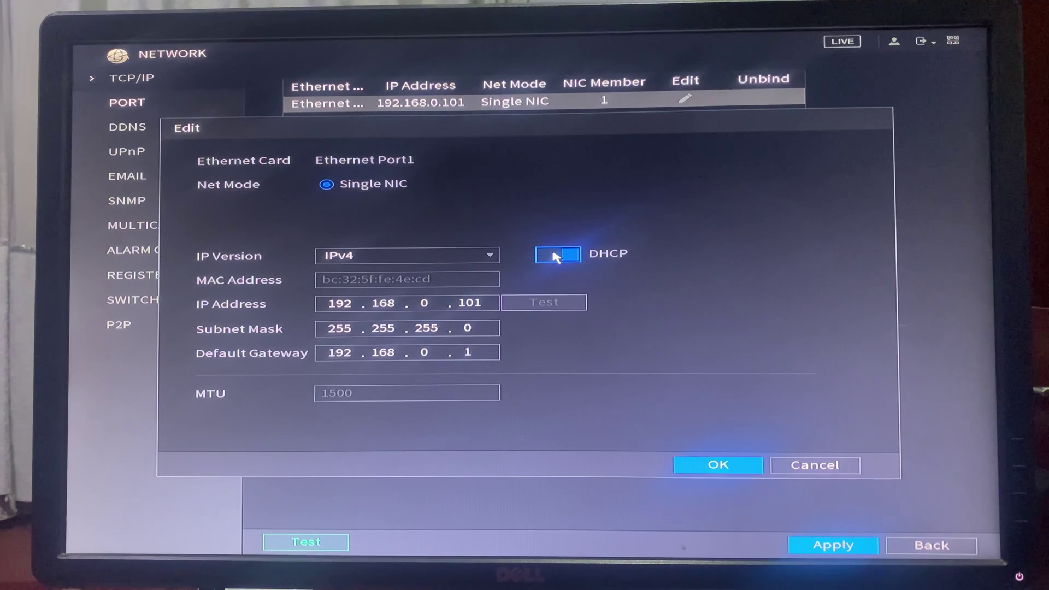
left_click(466, 309)
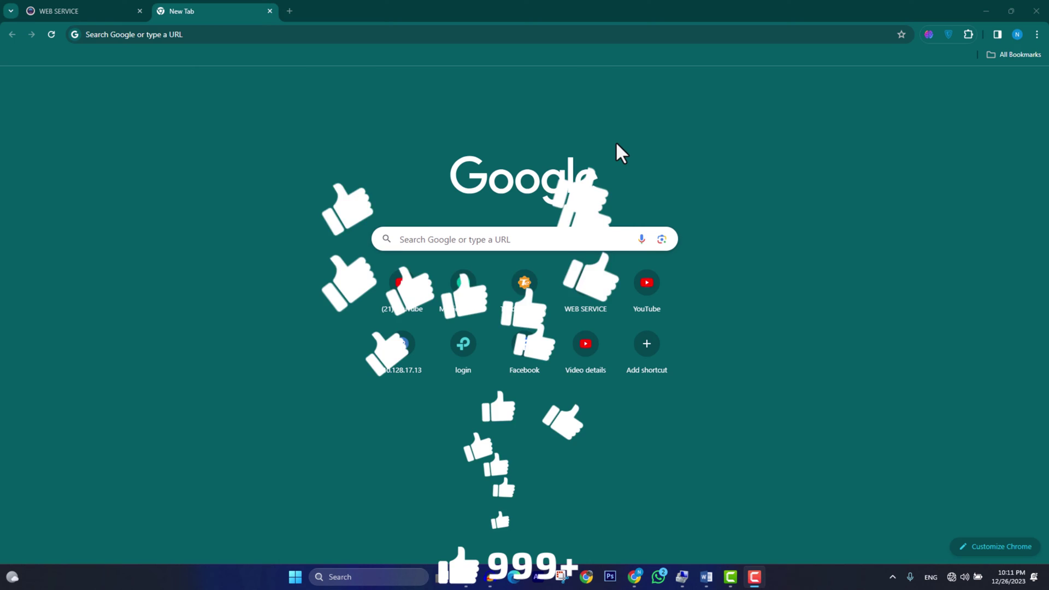
left_click(125, 34)
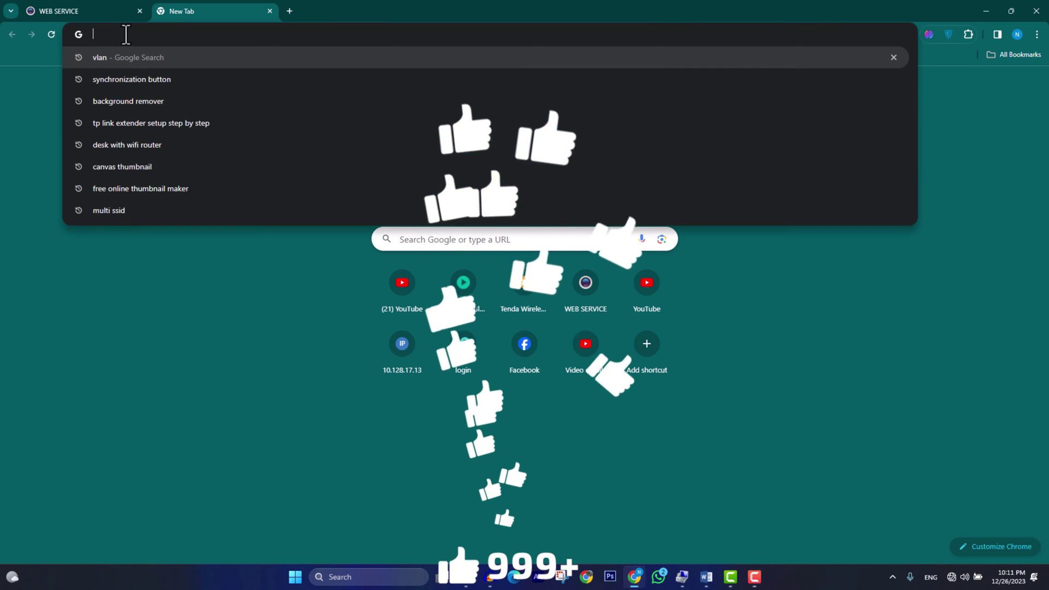
Open 192.168.0.101, log in with the saved password, and show the management sections list.
type("192.168.0.1")
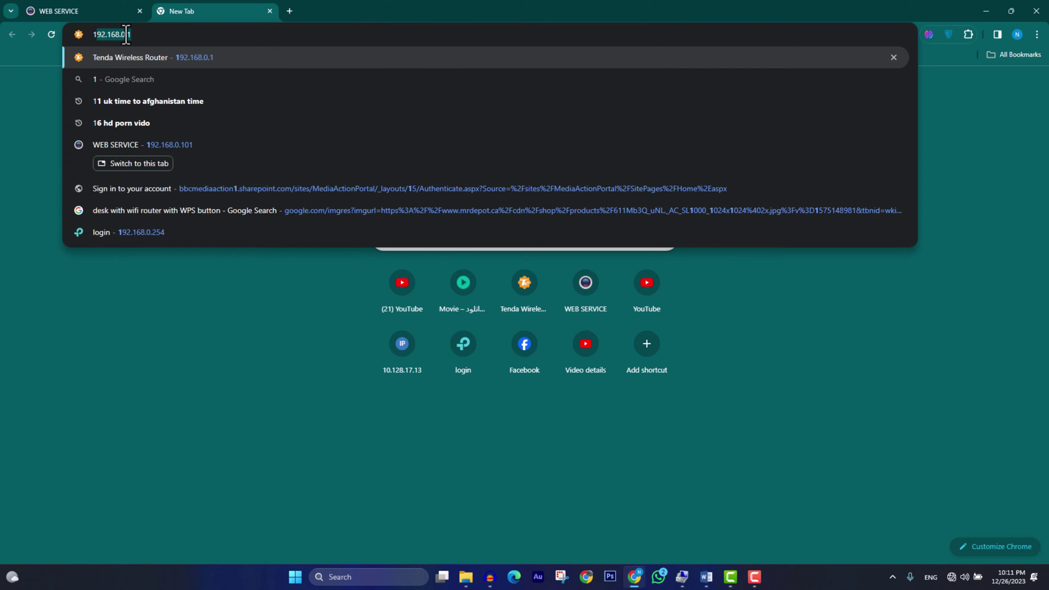
left_click(116, 144)
left_click(495, 276)
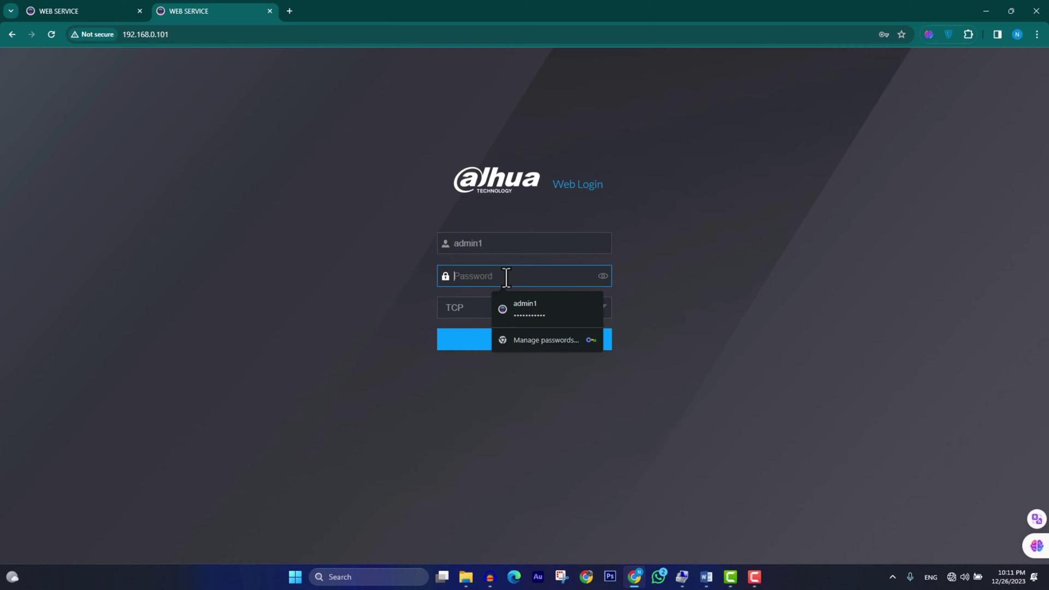
left_click(519, 307)
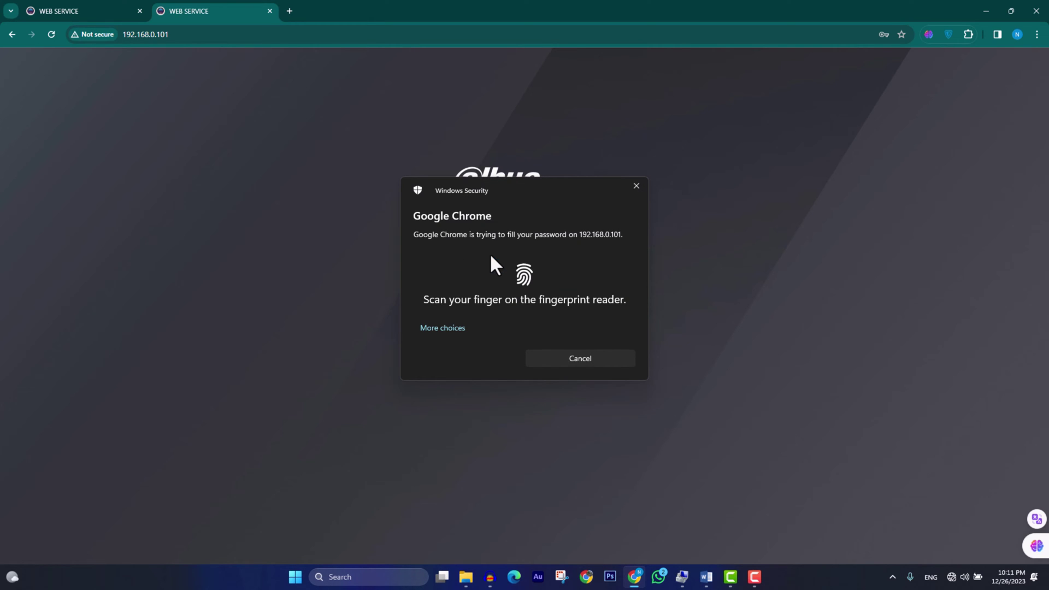
left_click(539, 358)
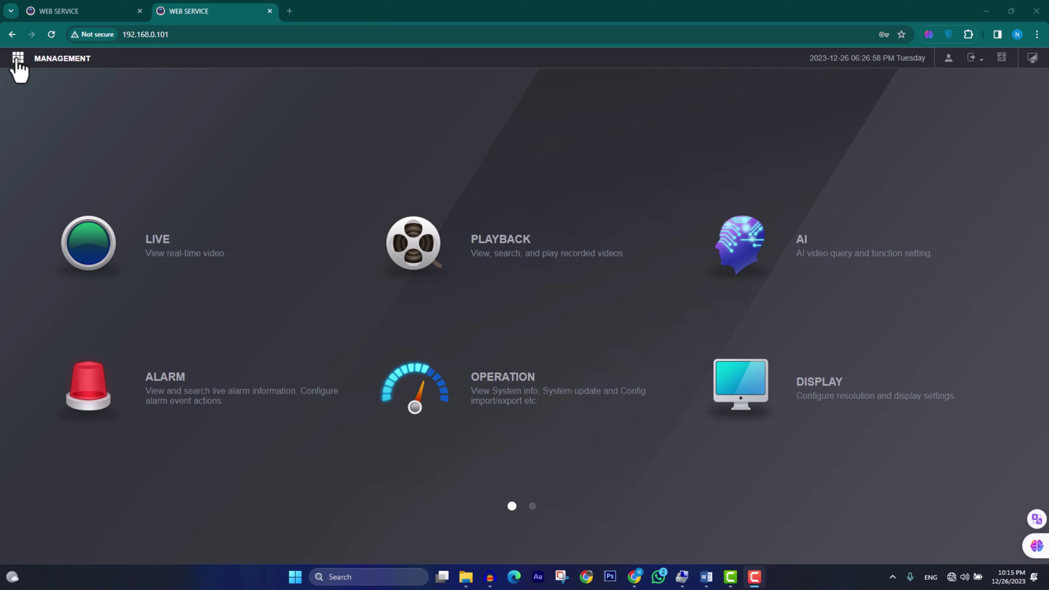
left_click(17, 61)
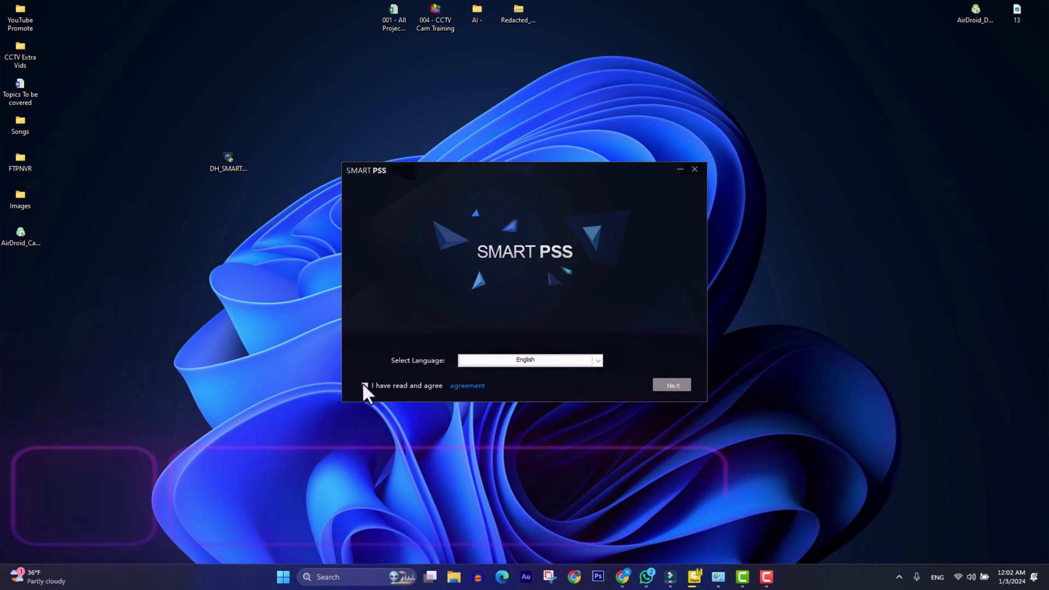
Accept the licence and install SmartPSS with Storage Service to the default location.
left_click(363, 383)
left_click(666, 382)
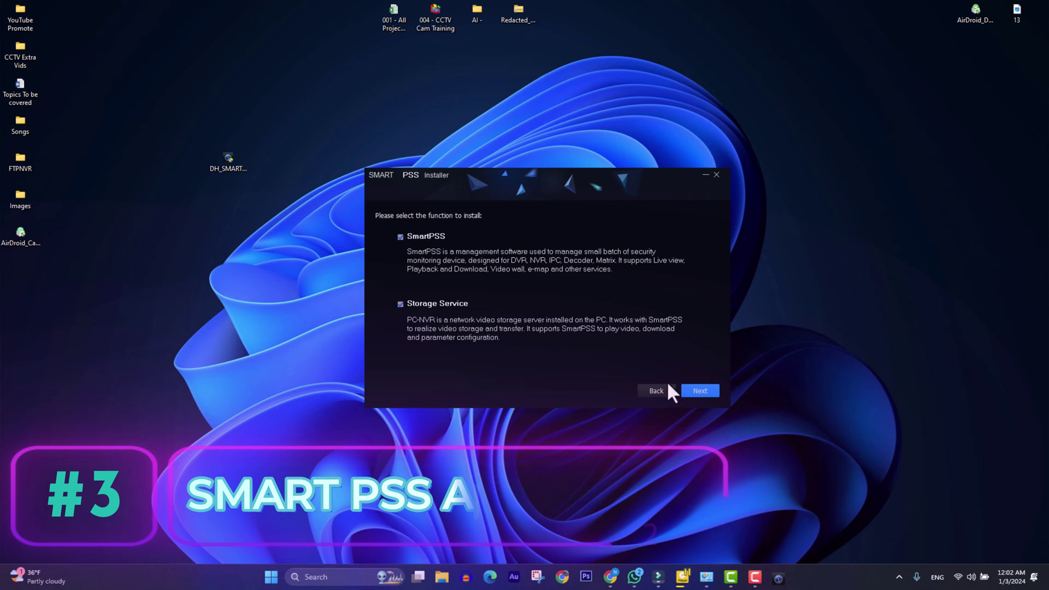
left_click(697, 387)
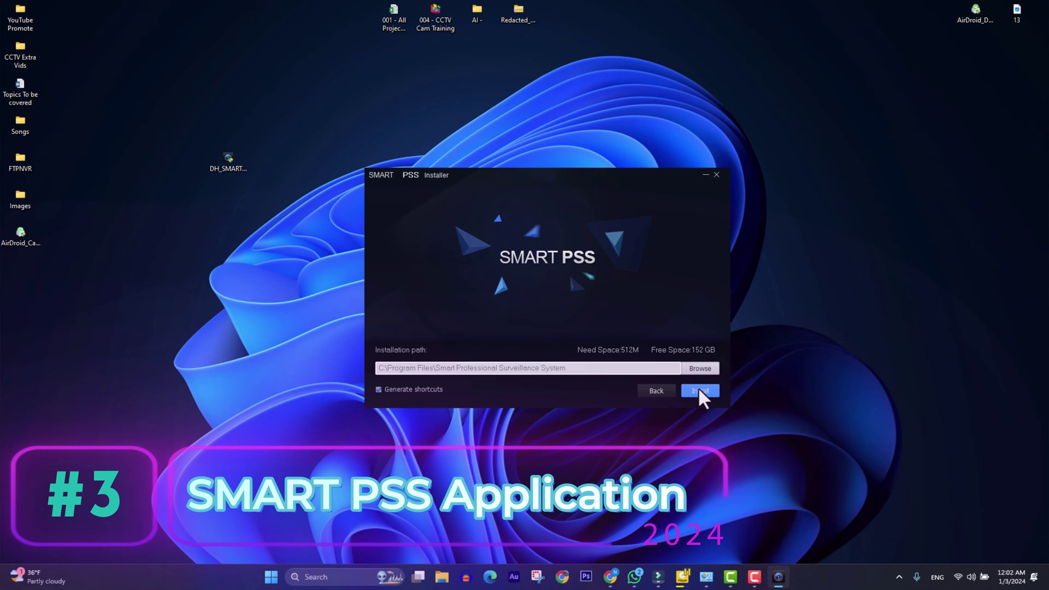
left_click(697, 389)
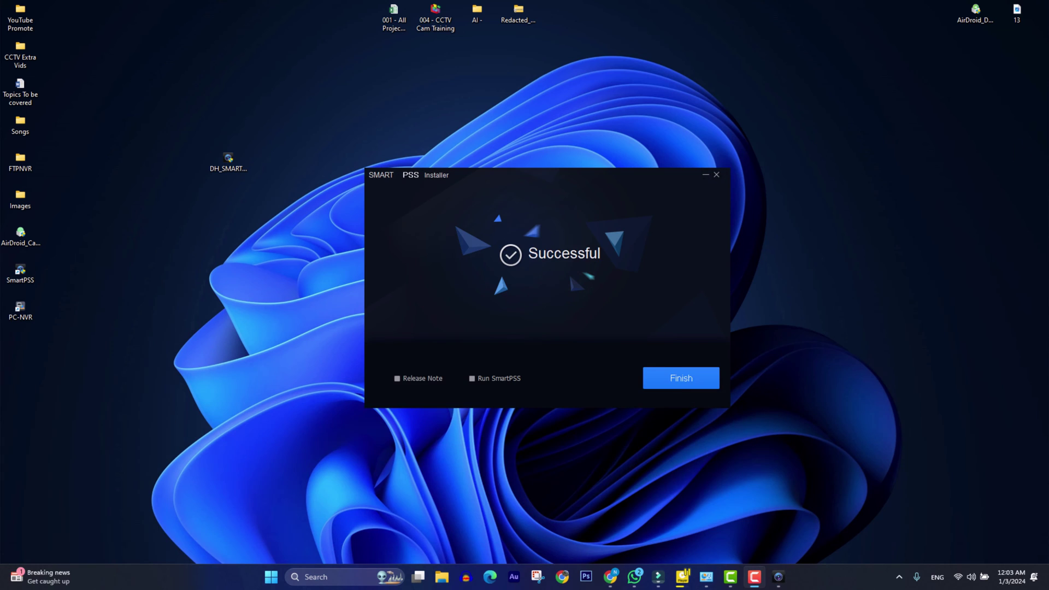
Launch SmartPSS and set and confirm the admin password in the Initialization dialog.
left_click(673, 370)
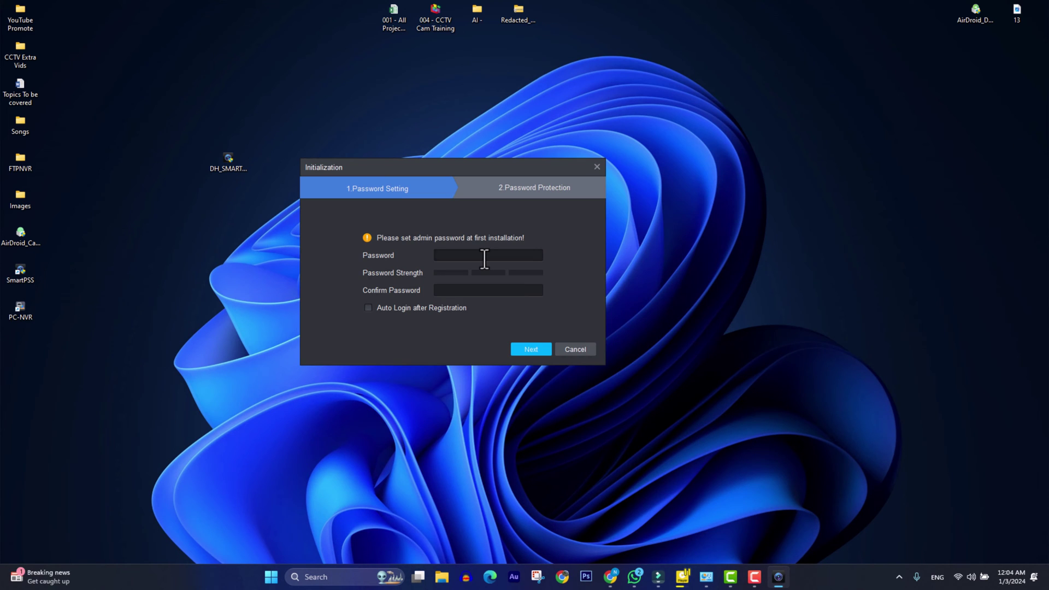
left_click(484, 259)
type("admin@123")
key("Tab")
type("admin@123")
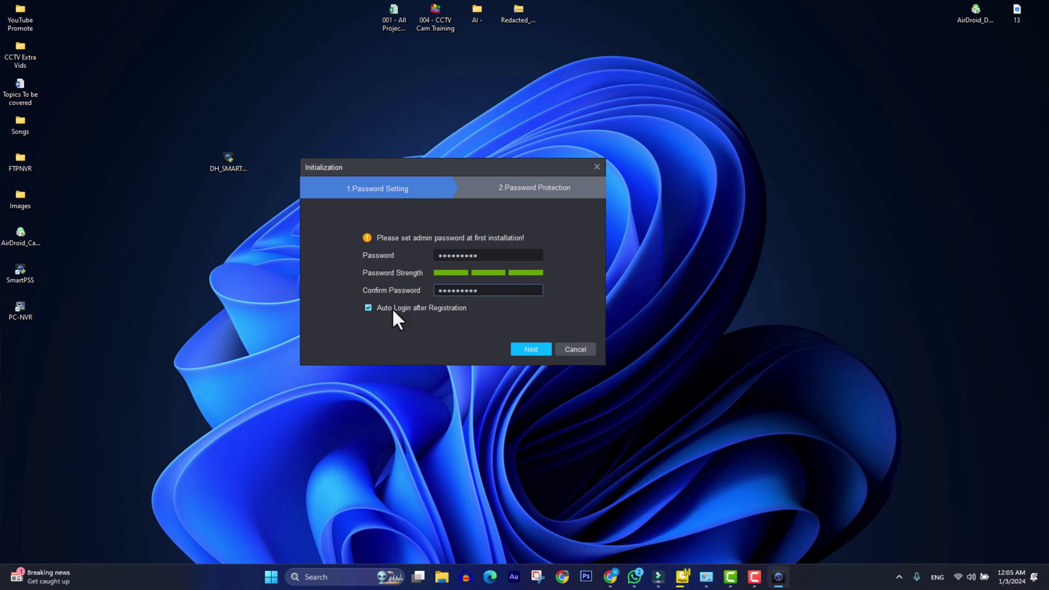
left_click(532, 349)
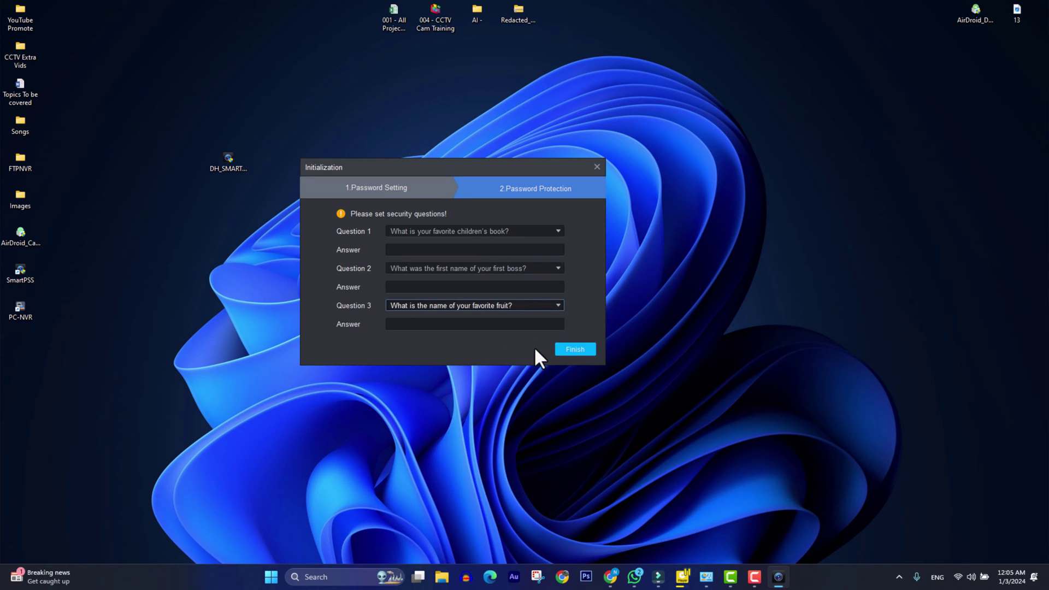
Fill in answers to the three security questions and finish initialization.
left_click(481, 253)
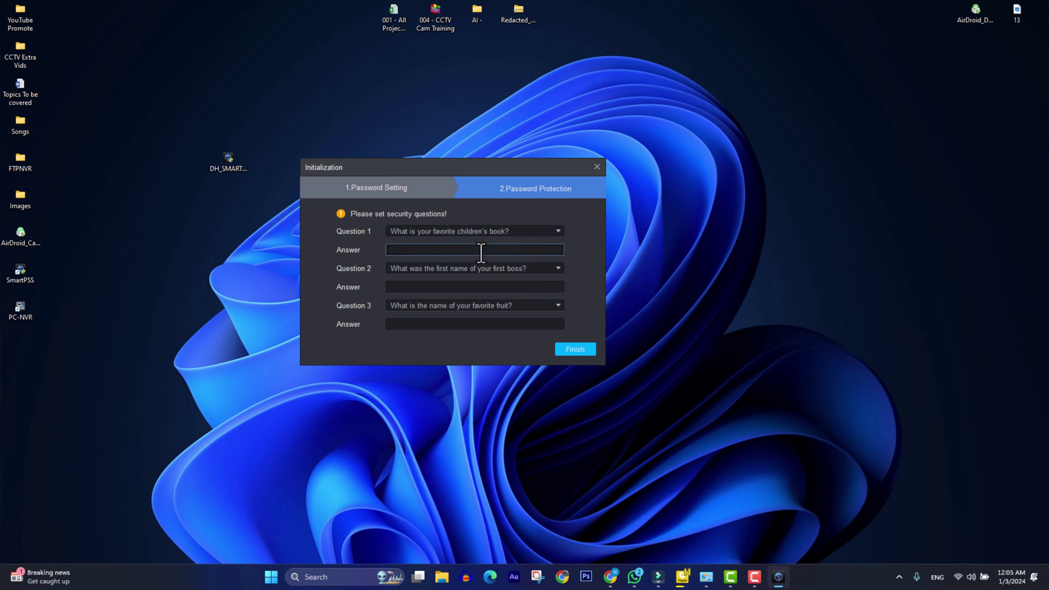
type("abc1")
key("Tab")
key("Tab")
type("abc2")
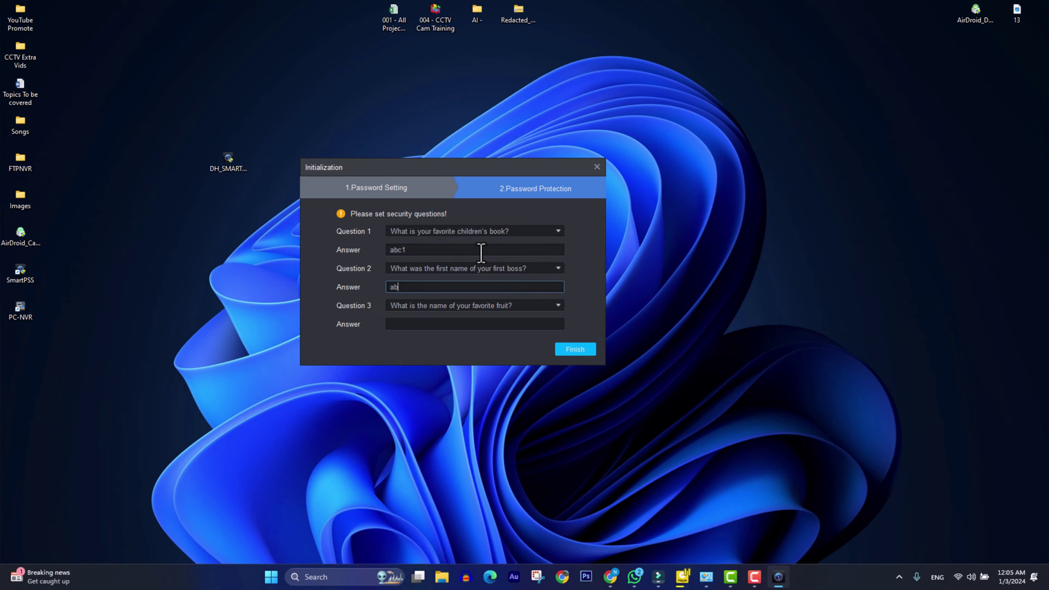
key("Tab")
type("abc3")
left_click(568, 349)
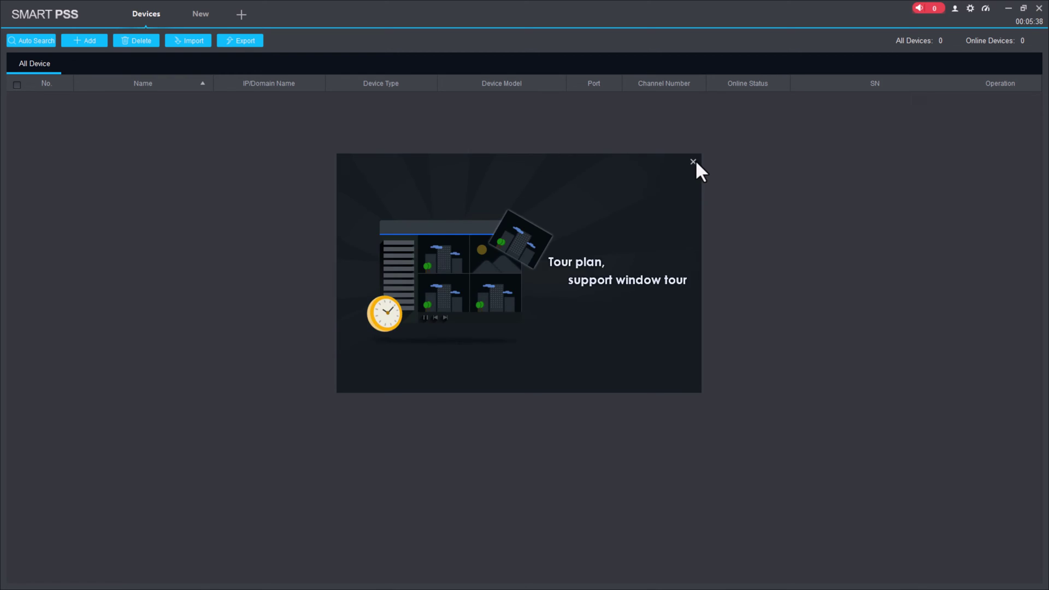
Add HomeNVR1 (192.168.1.112, port 37777) with the device's admin user name and password.
left_click(695, 159)
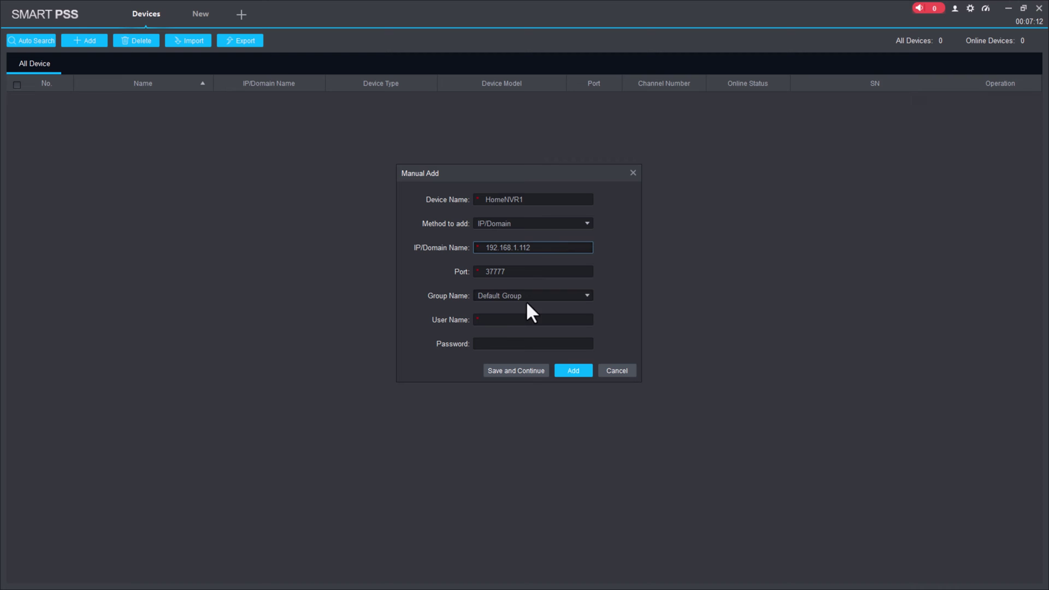
left_click(515, 320)
type("admin")
key("Tab")
left_click(515, 320)
type("1")
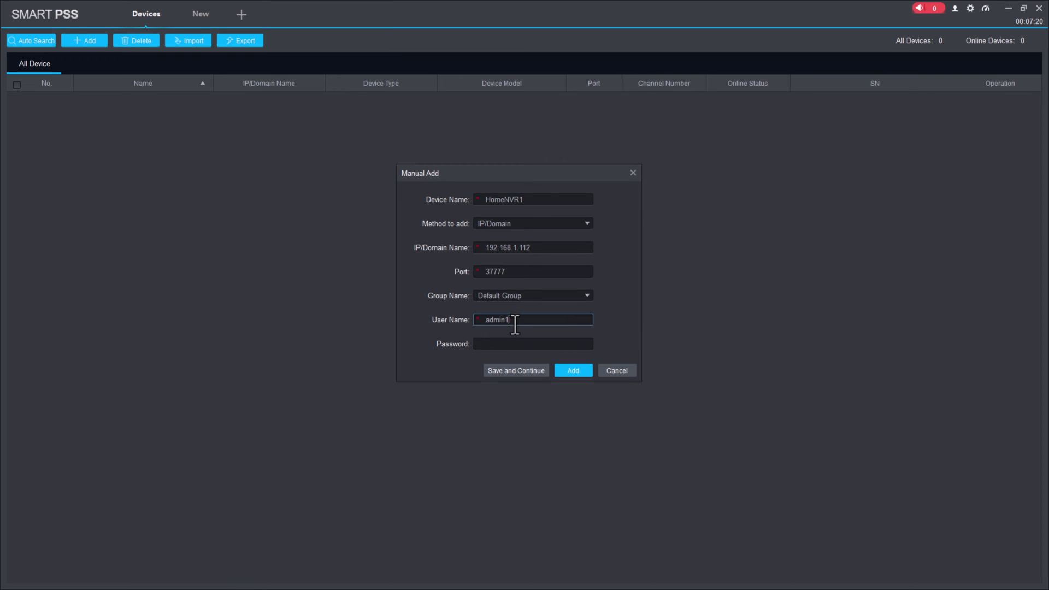
left_click(513, 344)
type("a")
key("BackSpace")
key("BackSpace")
key("BackSpace")
key("BackSpace")
key("BackSpace")
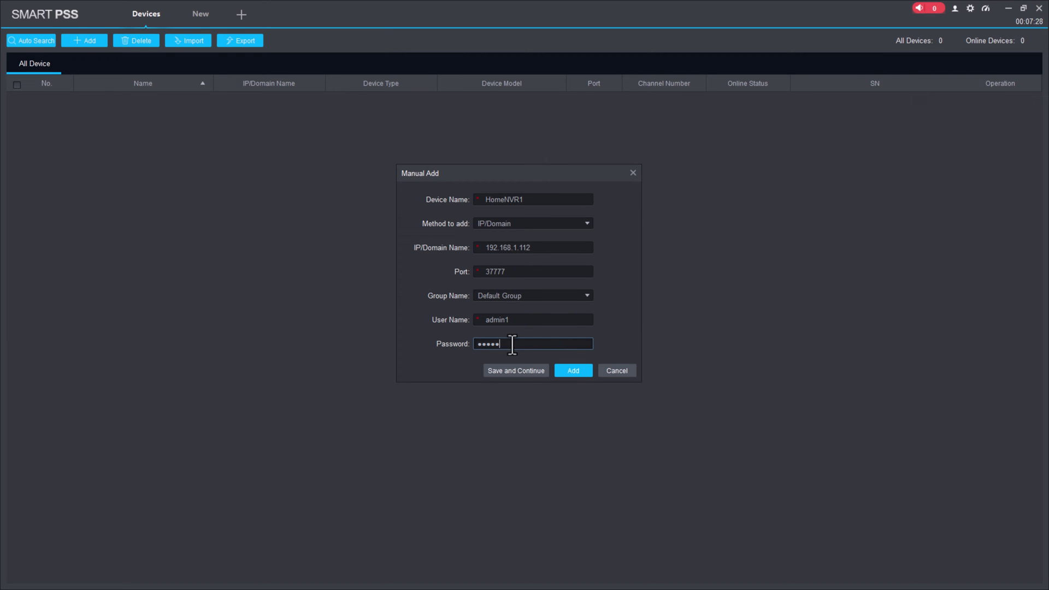
type("12")
left_click(567, 370)
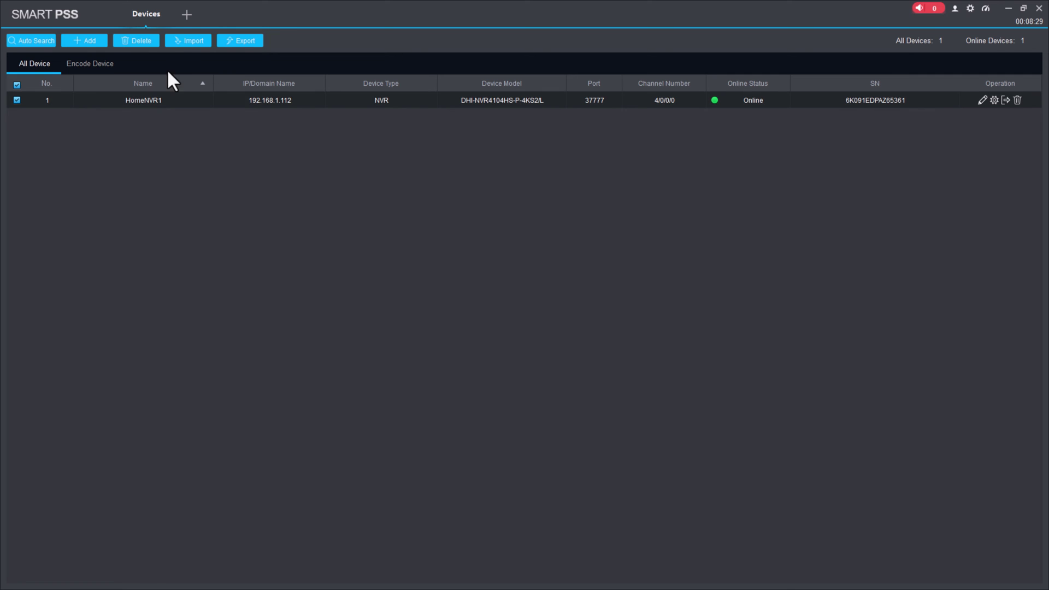
Open Live View and play the IPC and outdoorcam1 feeds in two panes.
left_click(186, 14)
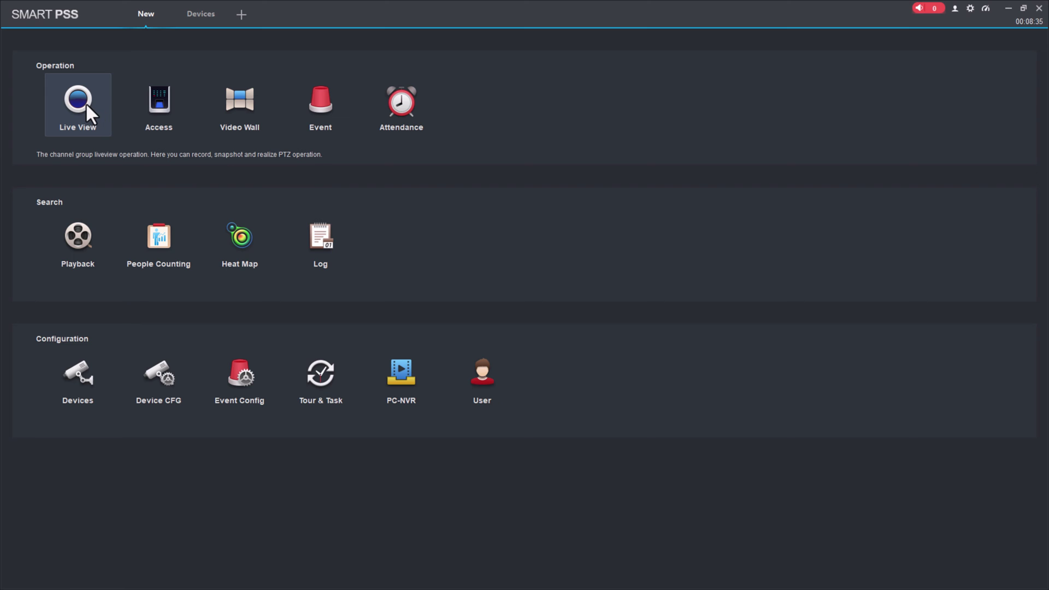
left_click(87, 105)
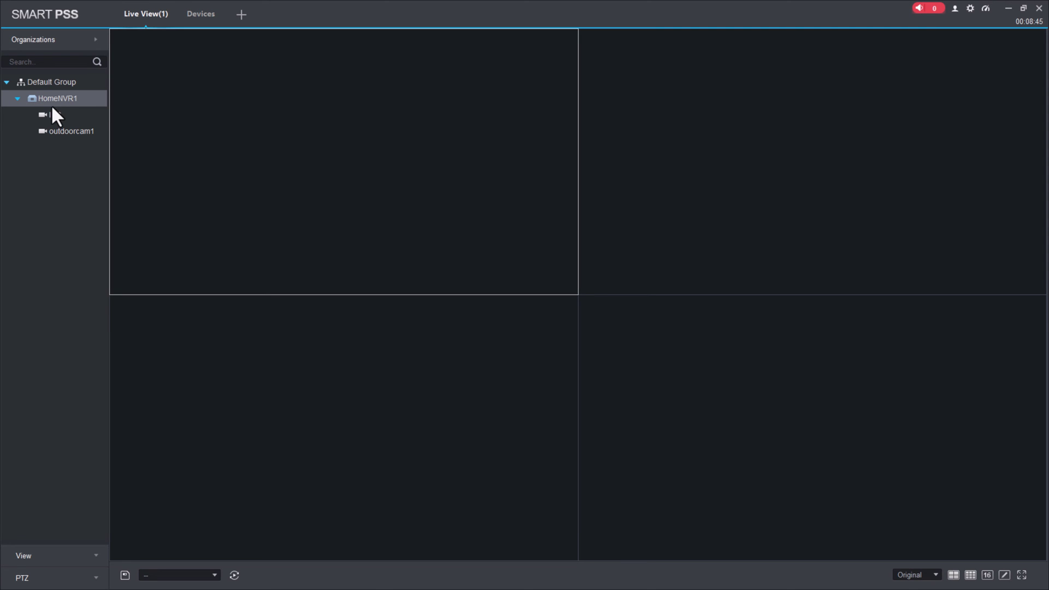
double_click(50, 115)
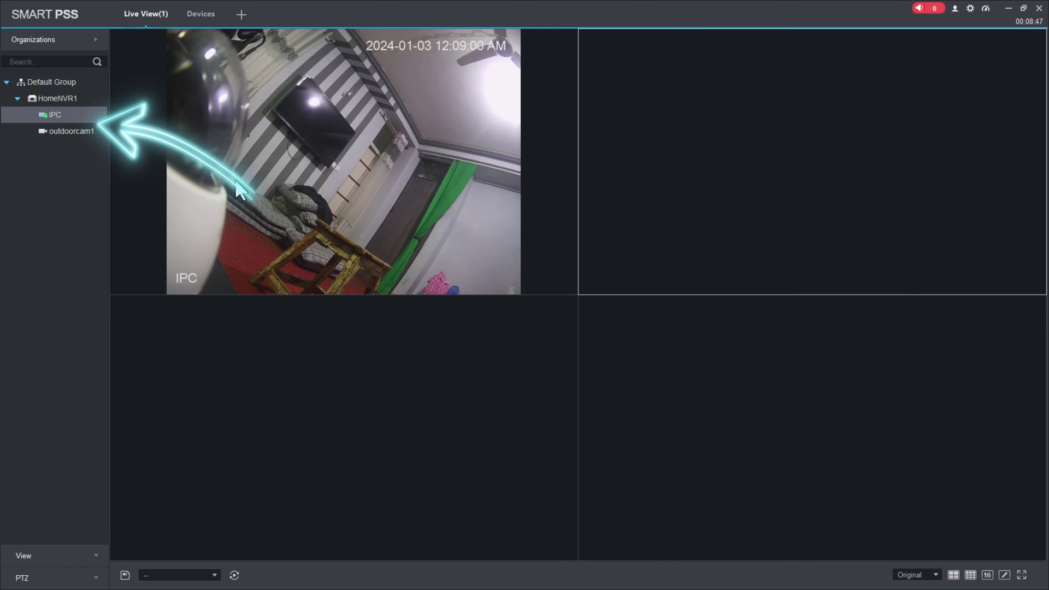
double_click(71, 131)
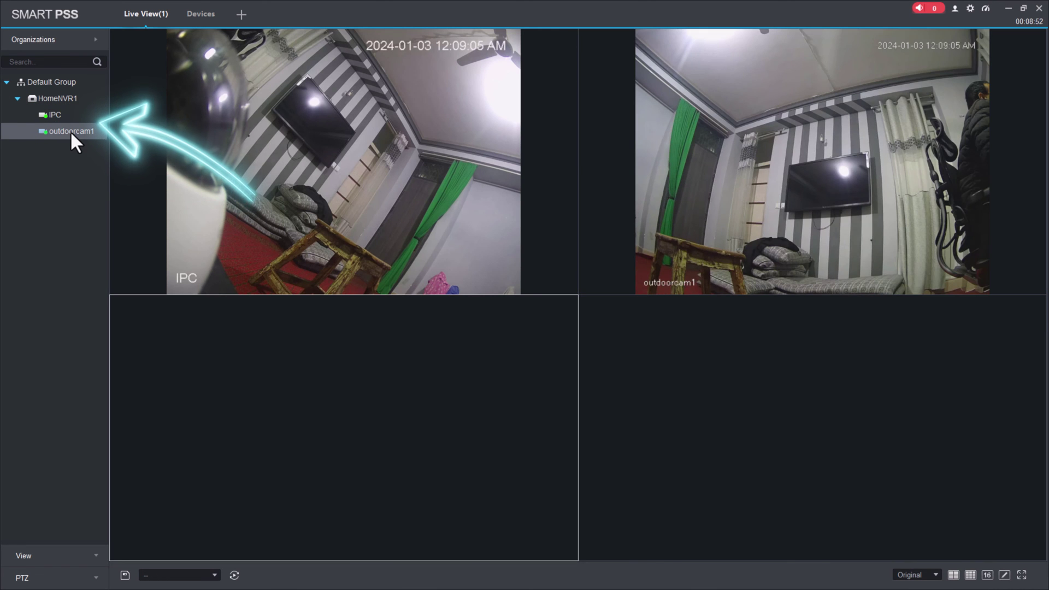
mouse_move(300, 155)
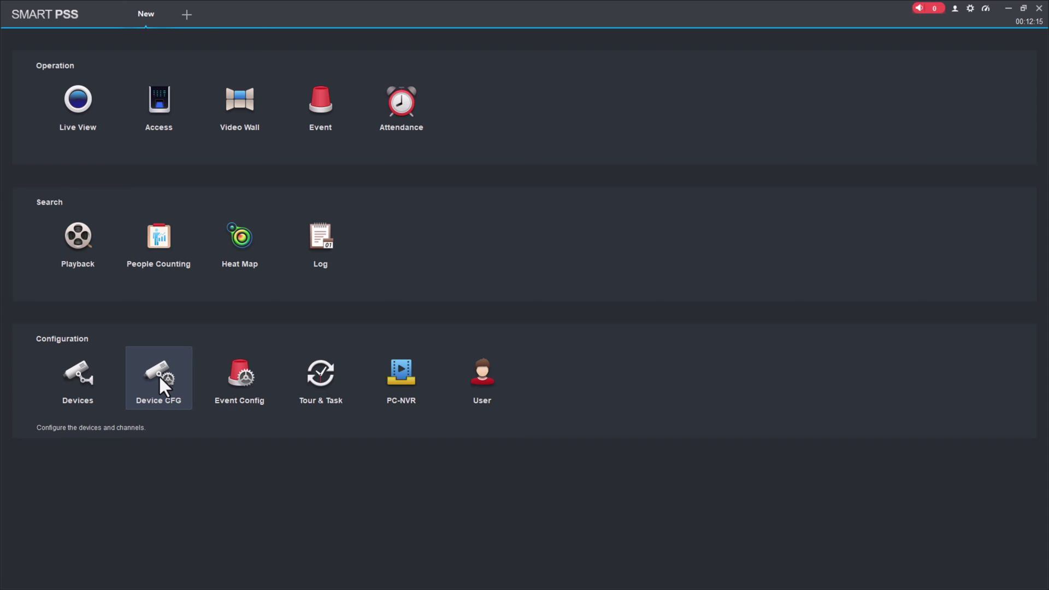
Open Device CFG for HomeNVR1 and expand its Camera settings group.
left_click(158, 374)
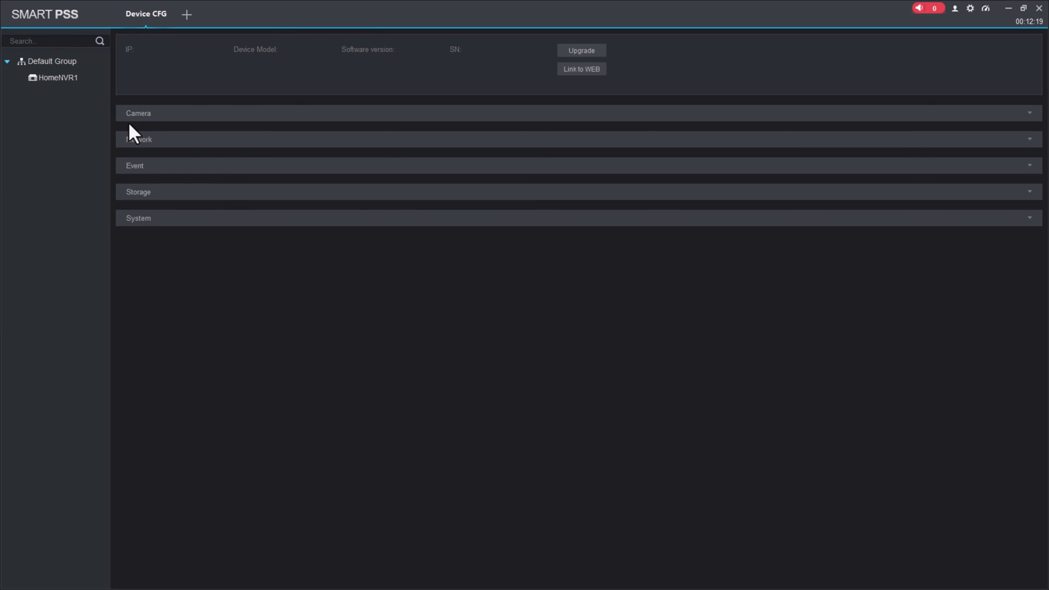
left_click(43, 82)
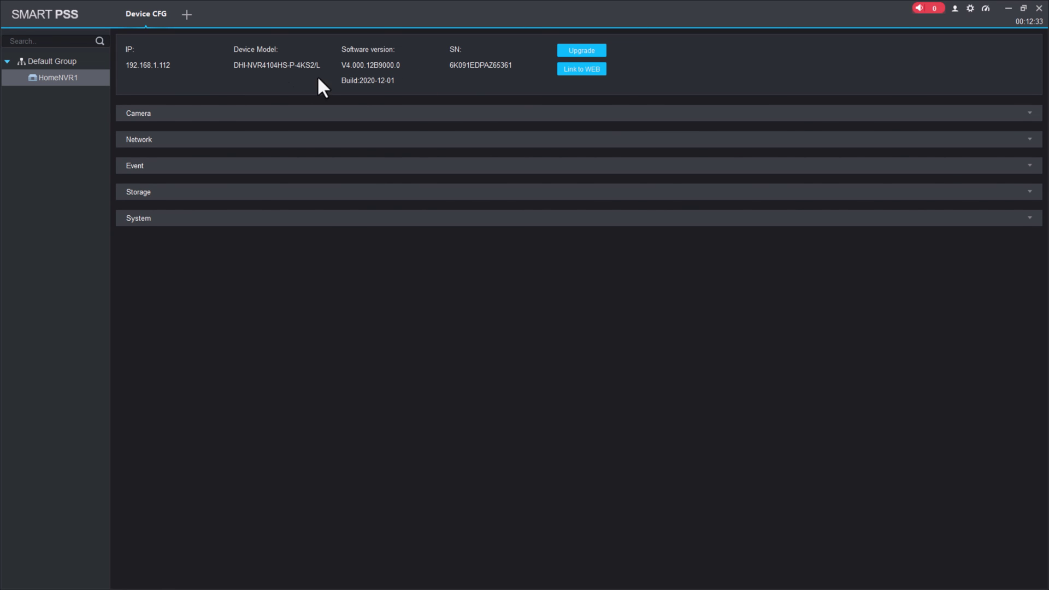
left_click(150, 116)
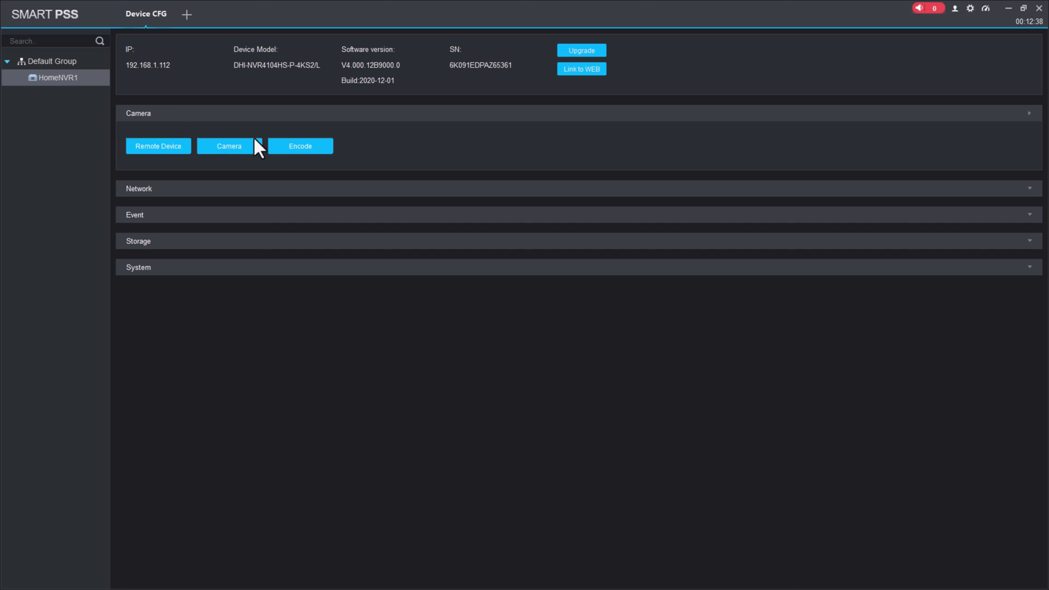
Check HomeNVR1's camera image properties, then expand the Network, Storage and System groups.
left_click(226, 148)
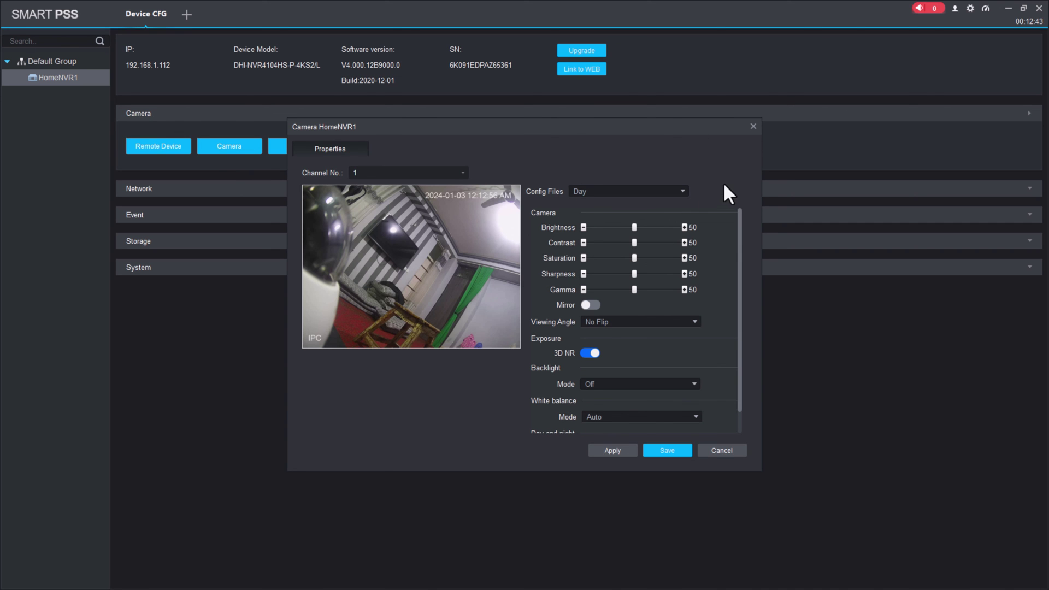
left_click(752, 125)
left_click(152, 188)
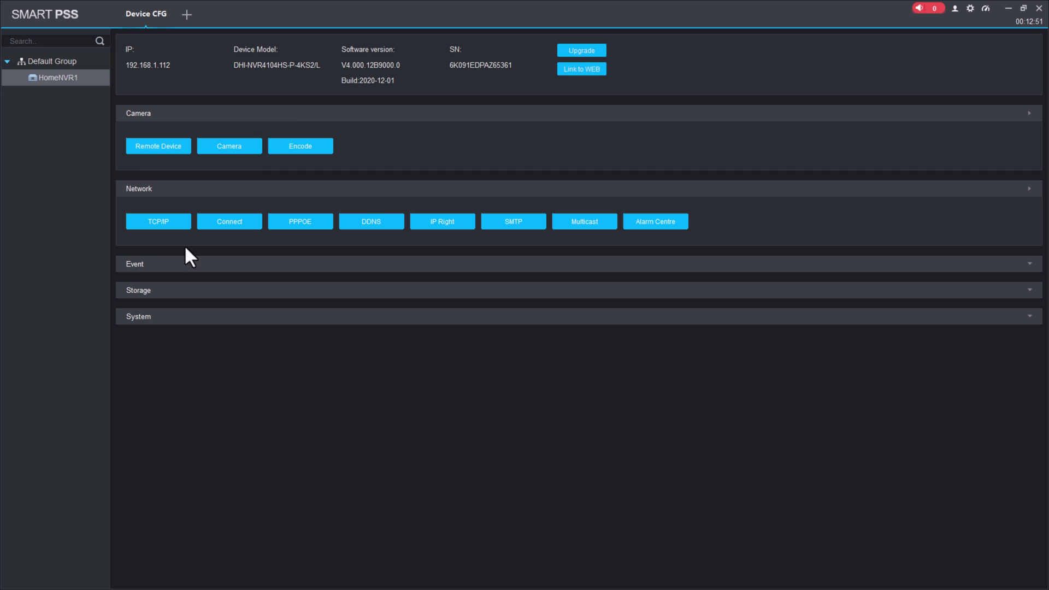
left_click(143, 289)
left_click(145, 368)
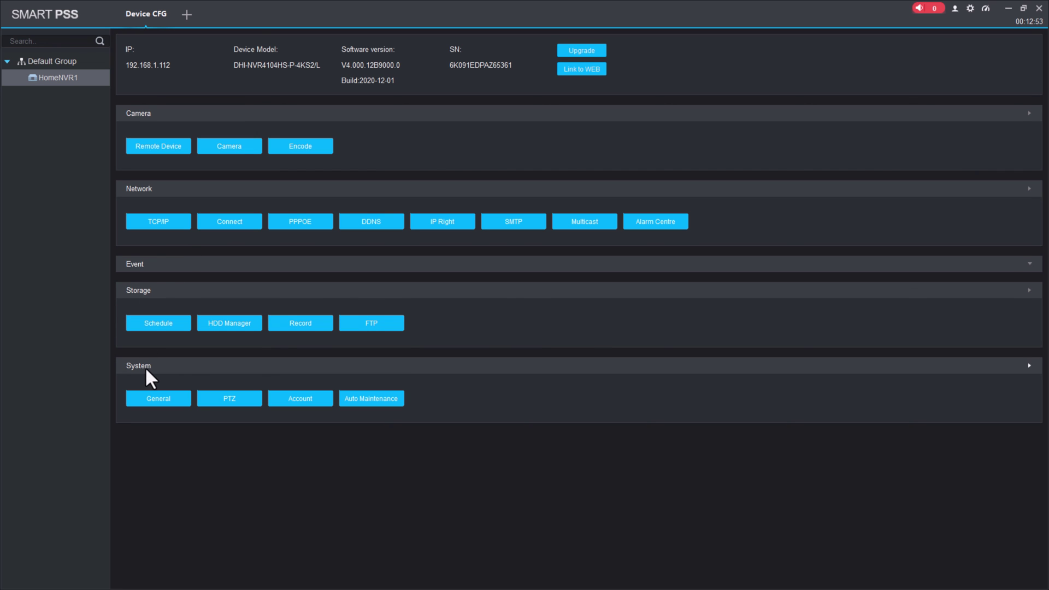